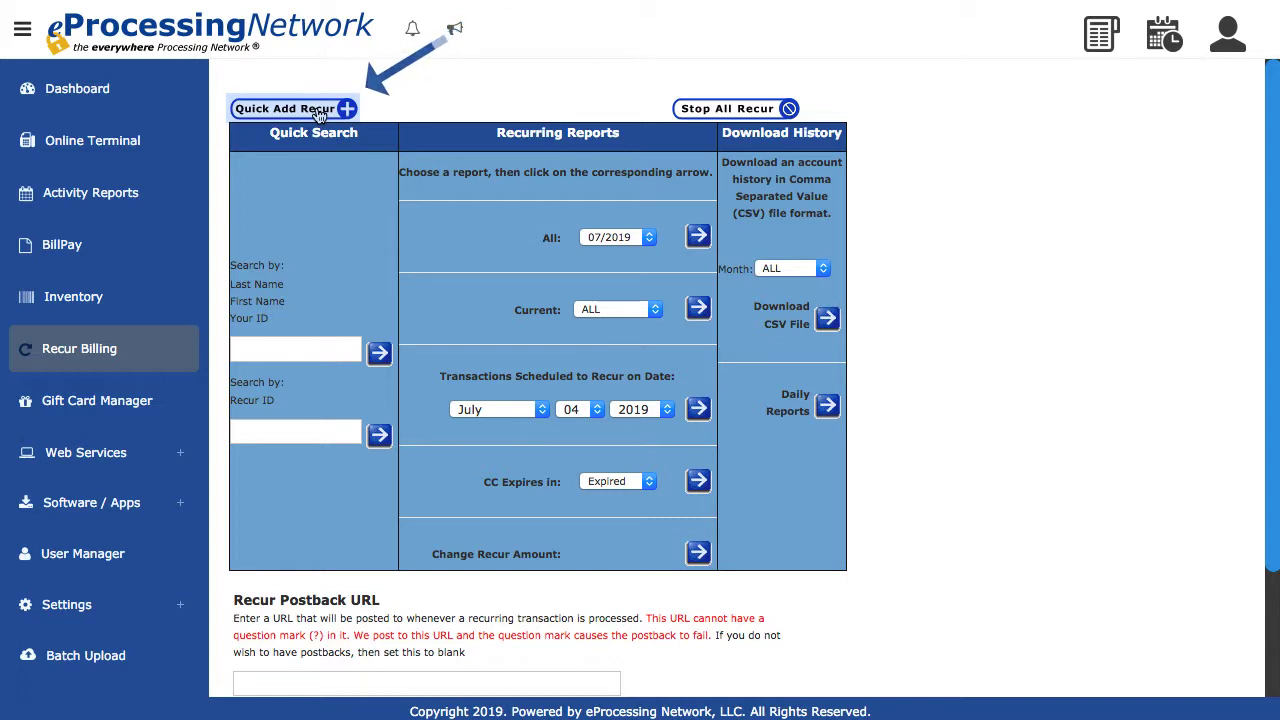
- Start a quick-add recurring transaction and set its start date to 07/01/2019
click(319, 114)
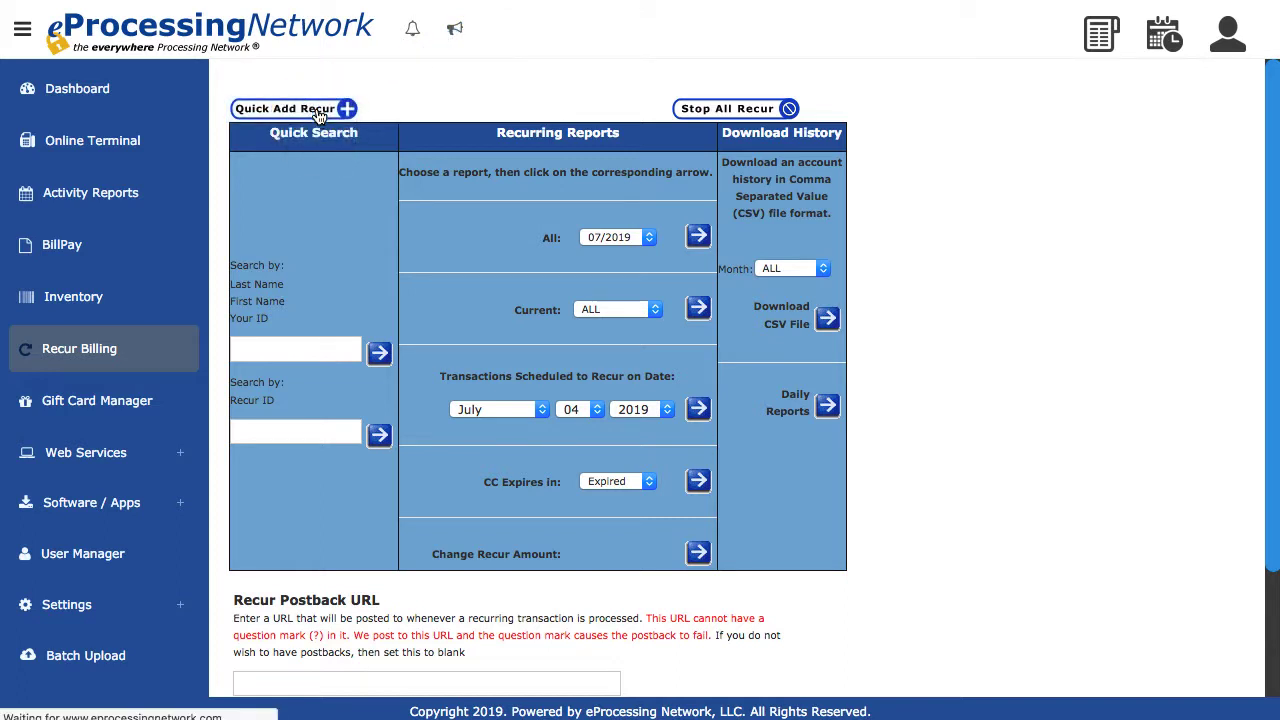
text(07)
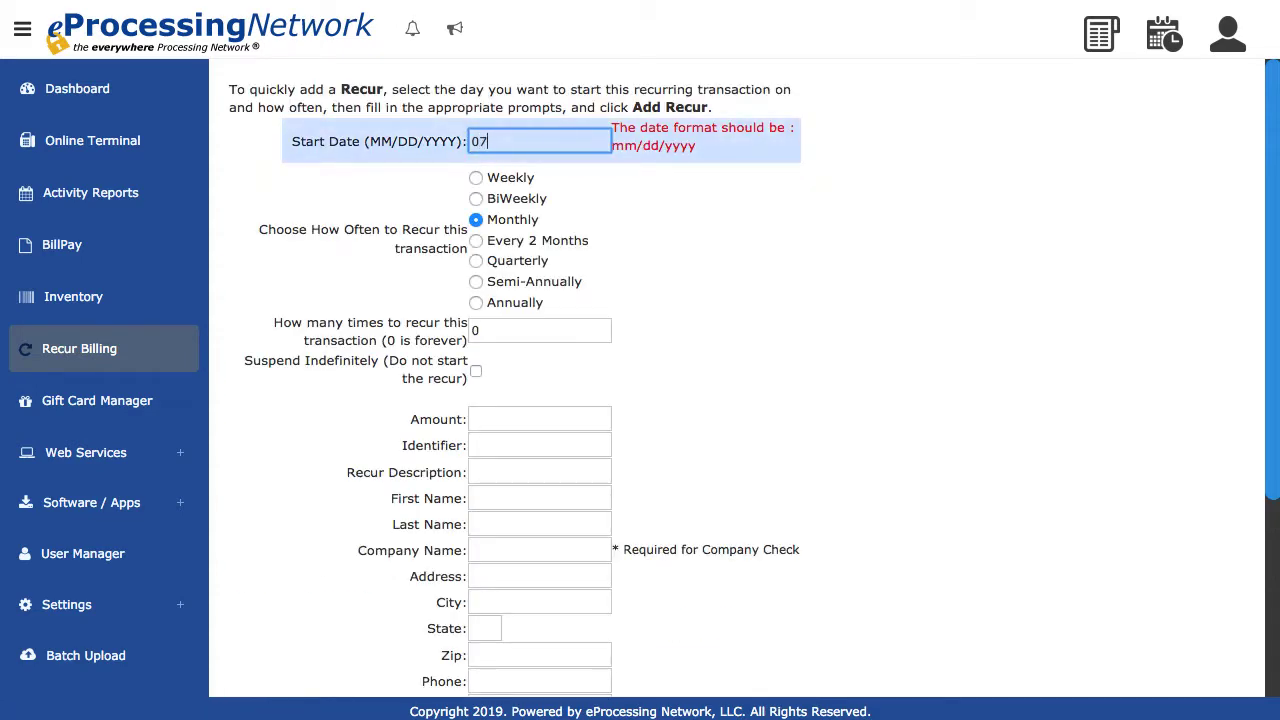
text(/01/2019)
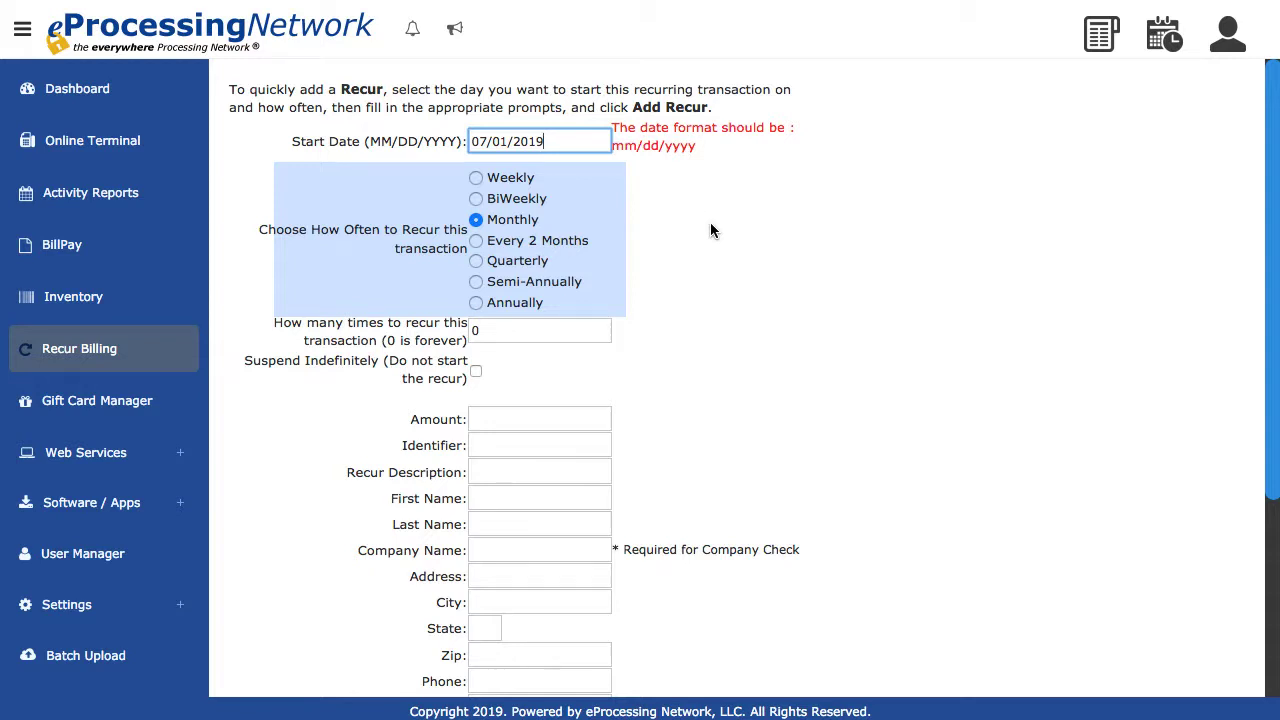
- Try each recurrence frequency from Weekly through Annually and return the selection to Monthly
click(502, 177)
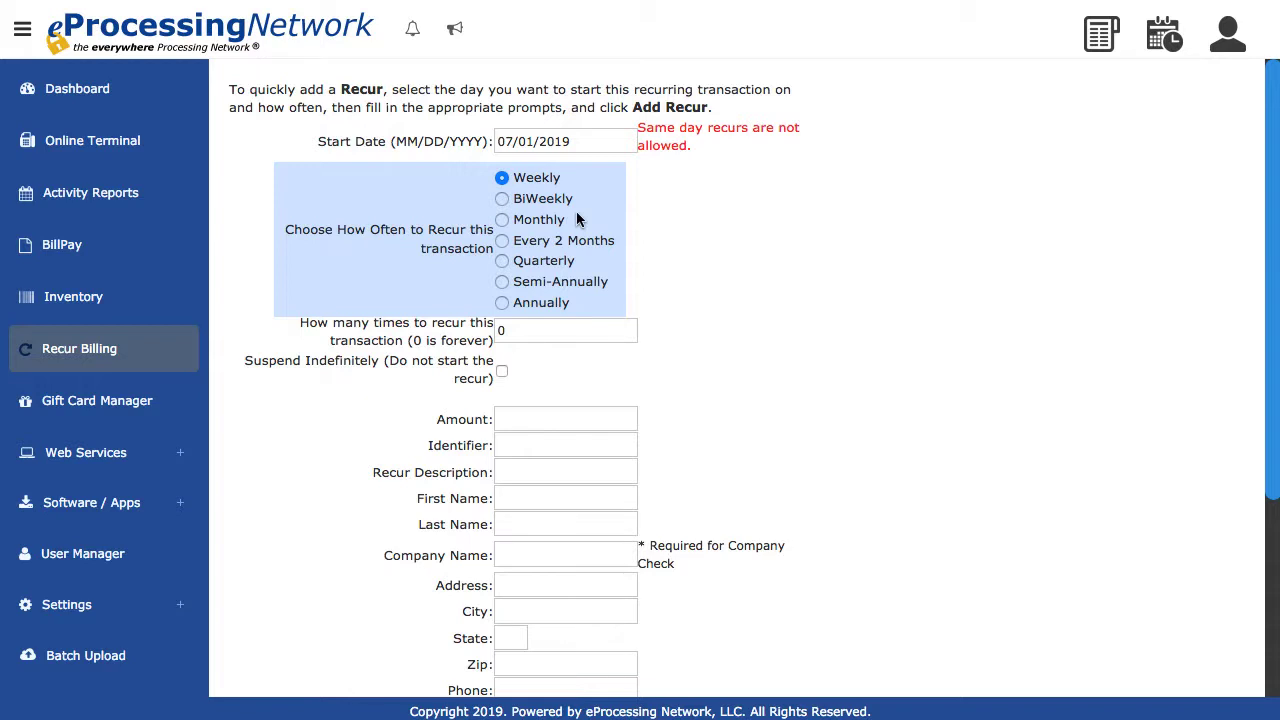
click(503, 201)
click(502, 219)
click(503, 242)
click(504, 264)
click(503, 284)
click(503, 305)
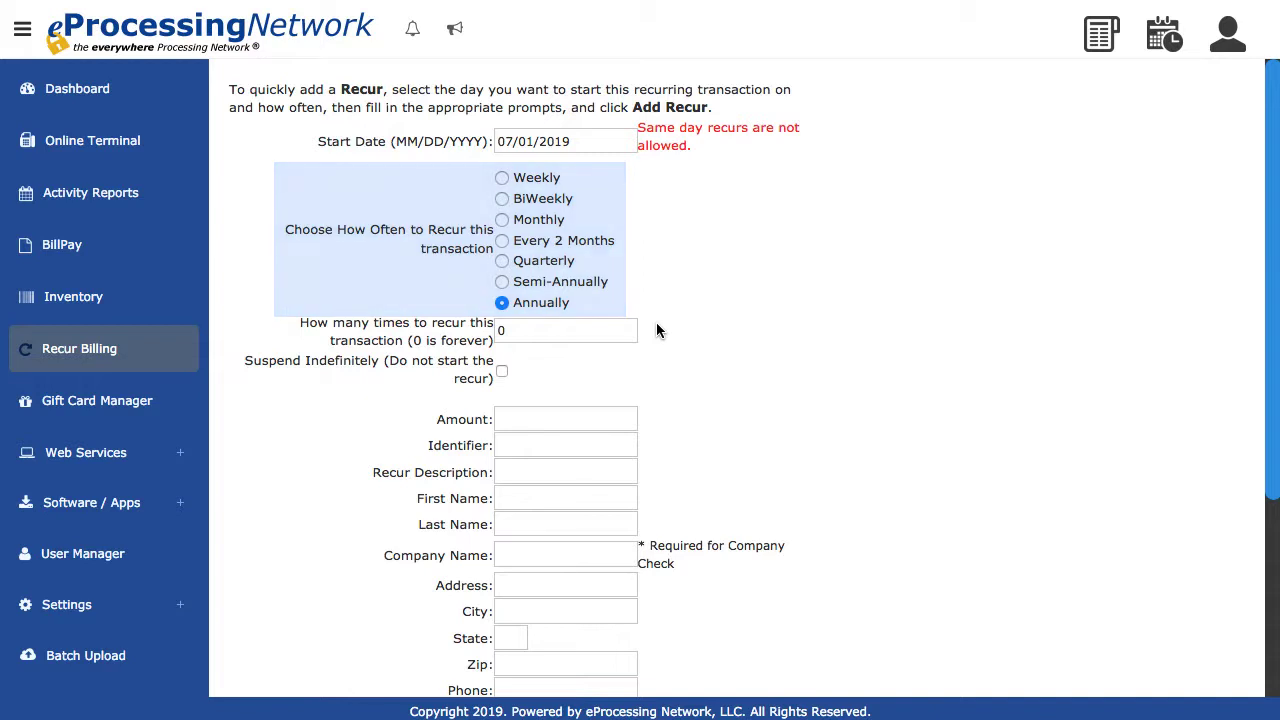
click(503, 222)
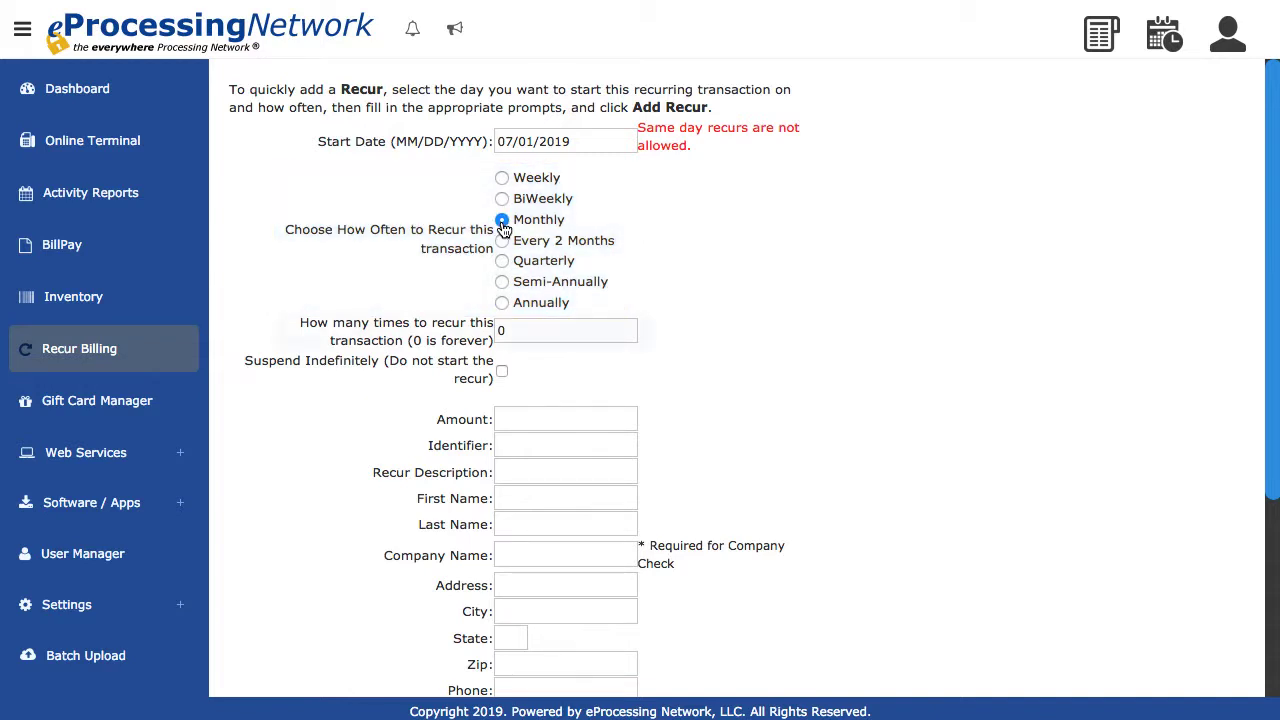
- Try 6 as the number of times to recur and set it back to 0 for an unlimited recurrence
click(620, 332)
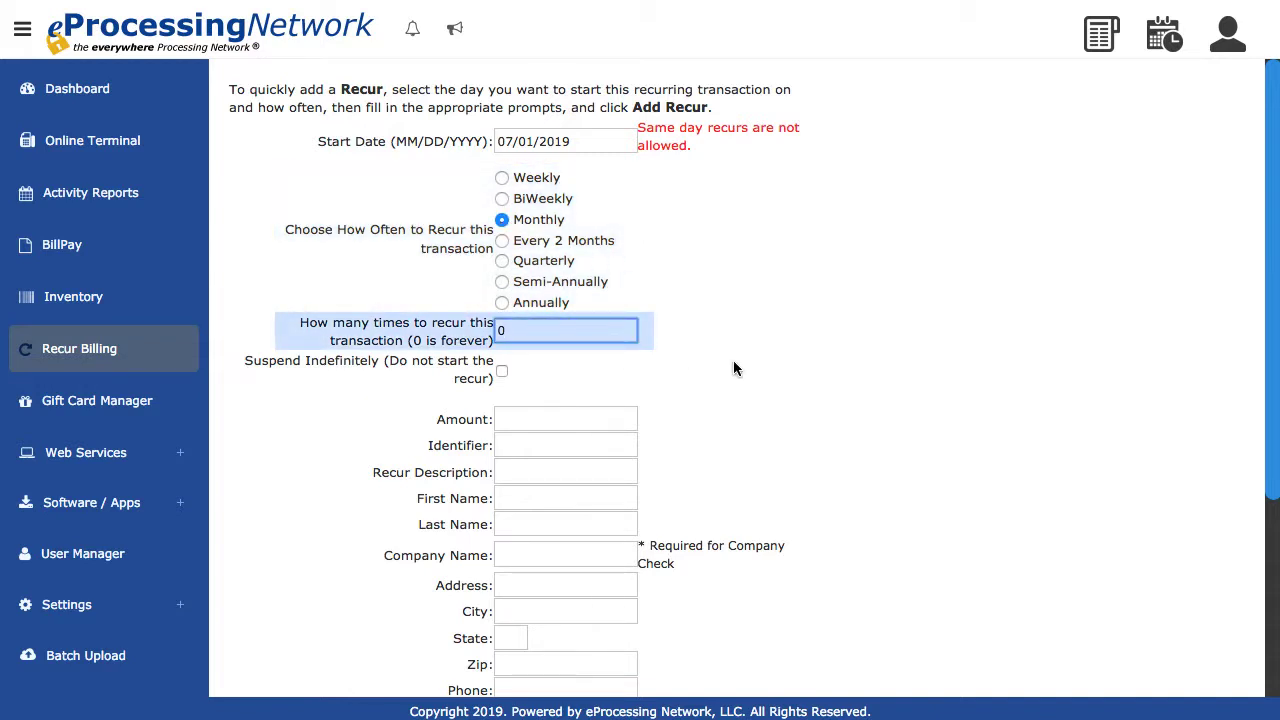
key(BackSpace)
text(6)
click(858, 400)
click(554, 333)
key(BackSpace)
text(0)
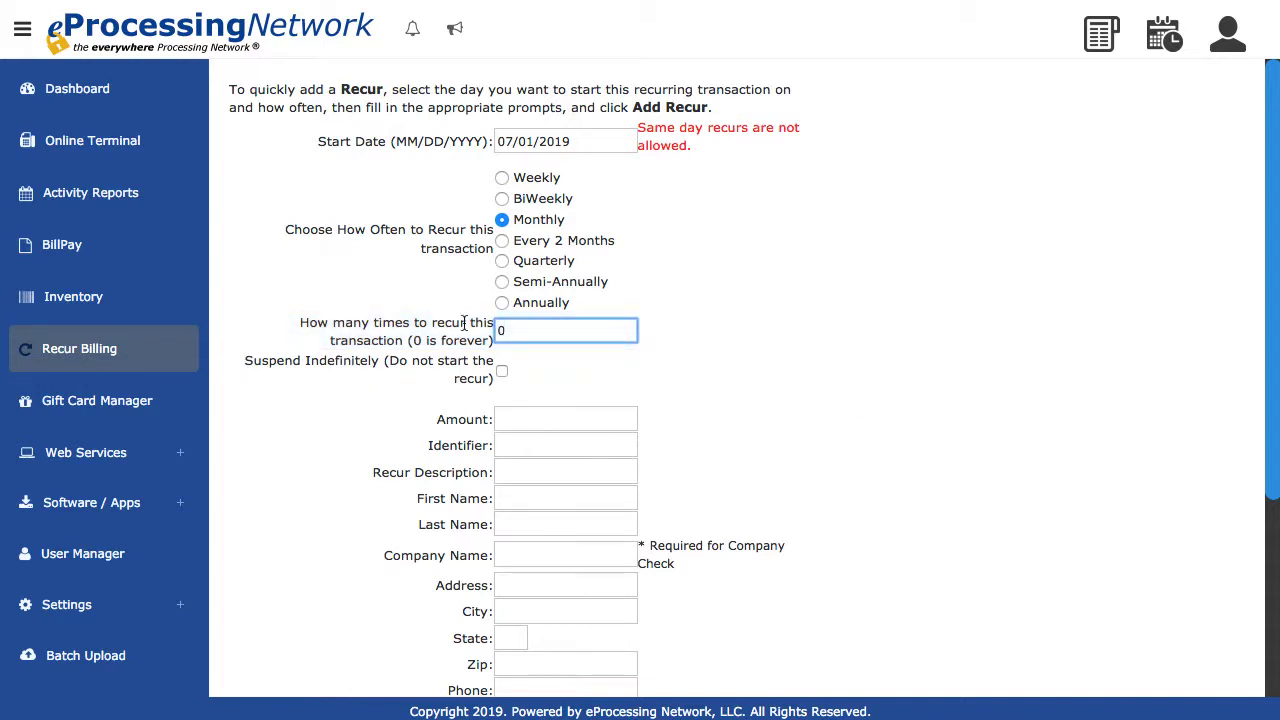
click(730, 420)
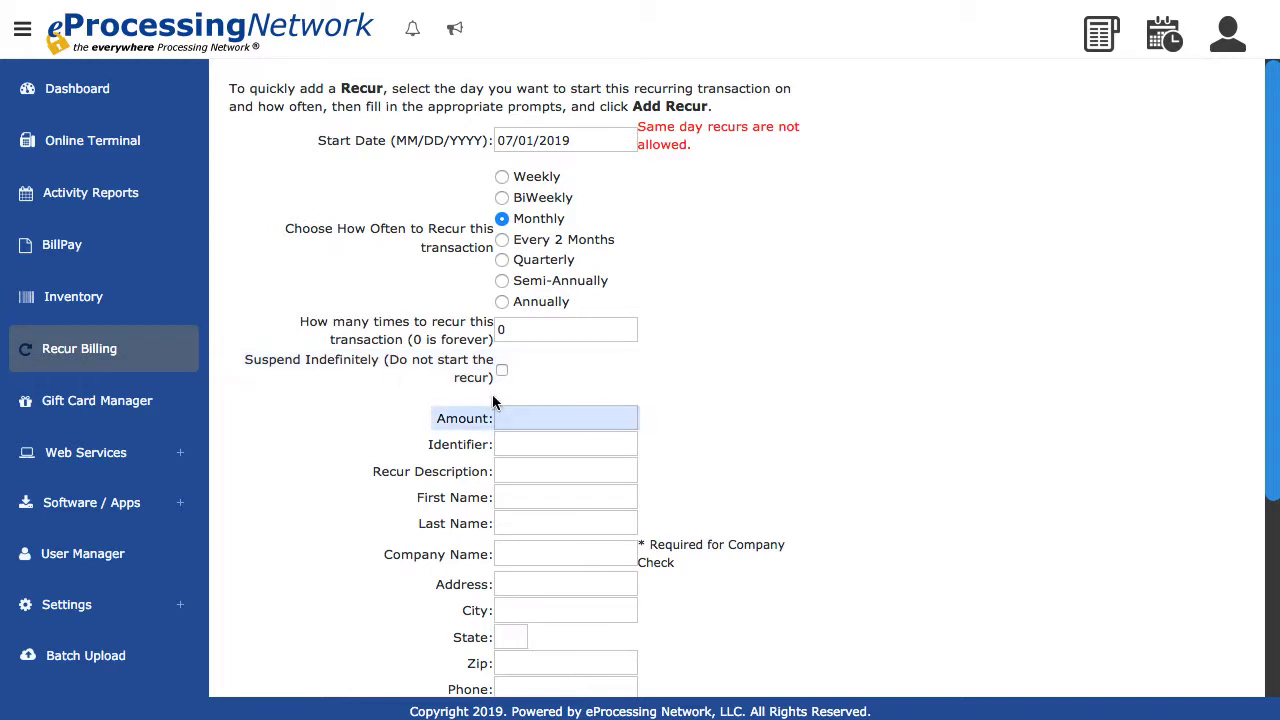
- Set the recurring amount to 25.00 and enter the customer's identifier
click(517, 415)
text(25)
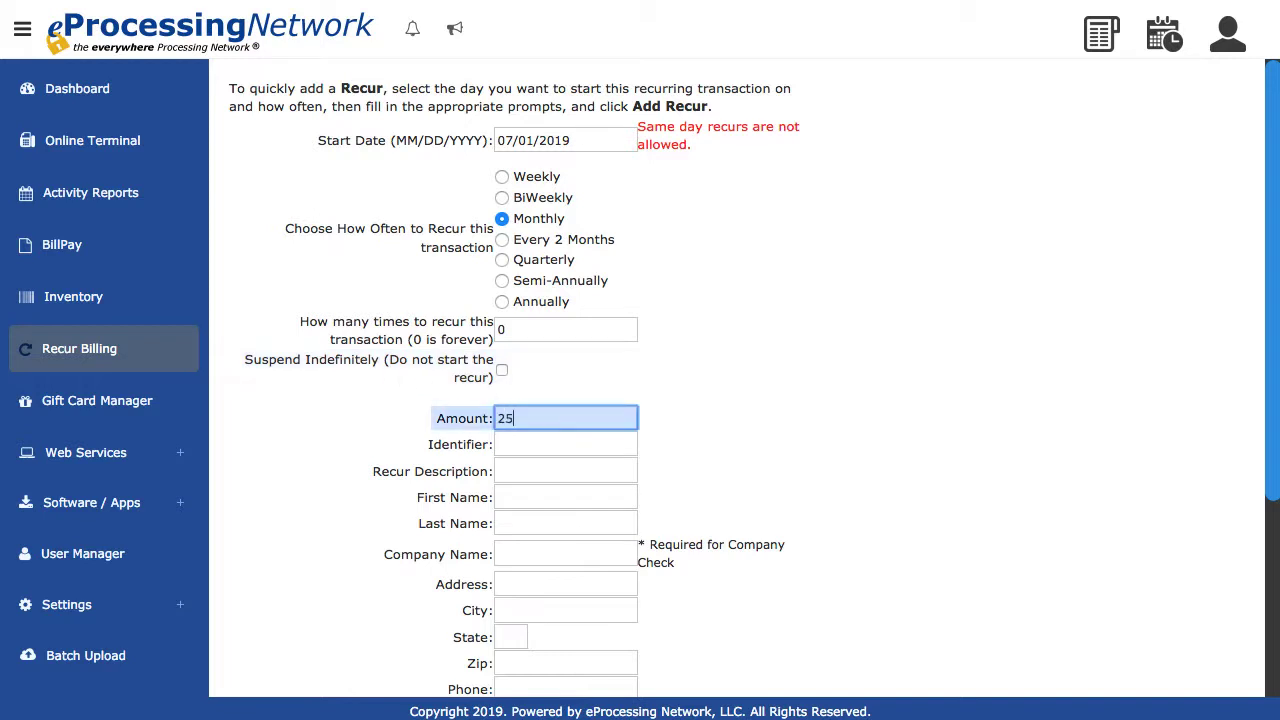
text(.00)
click(552, 450)
scroll(551, 449, down, 1)
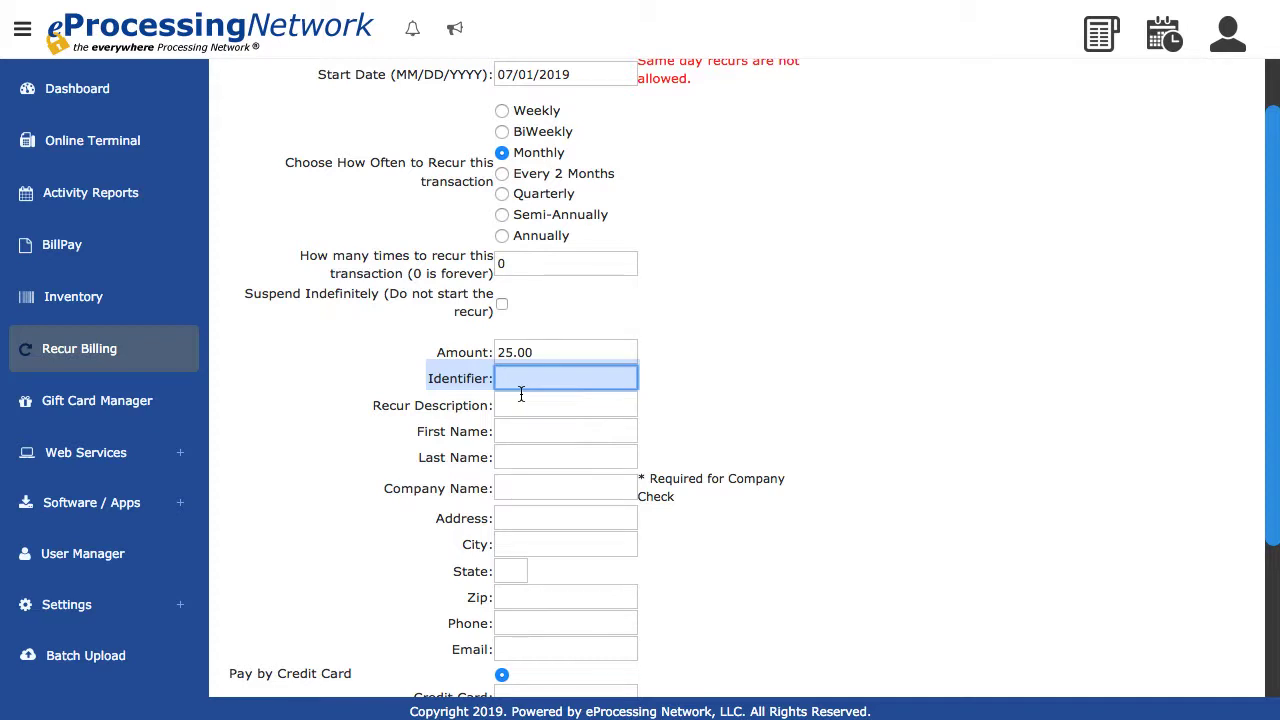
text(J123)
- Enter Subscription as the recur description
scroll(518, 416, up, 1)
click(518, 416)
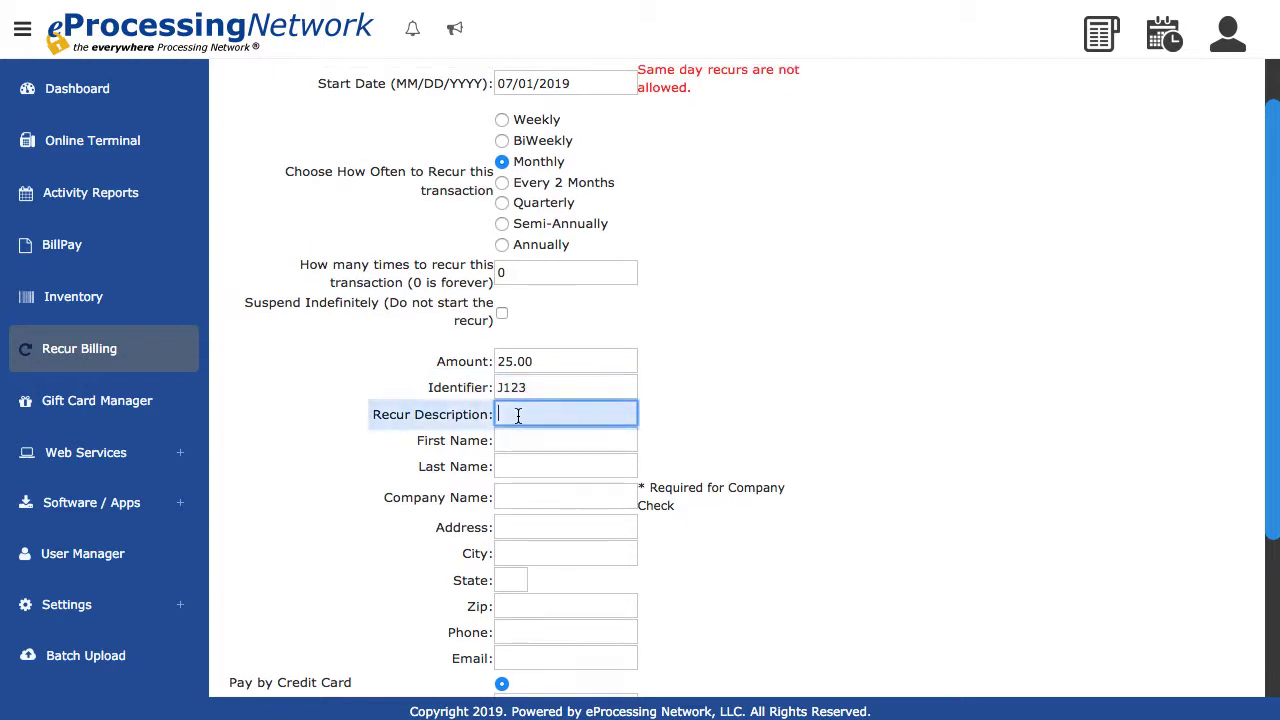
text(Subscription)
- Enter the customer's first and last name, leaving the company name blank
click(509, 443)
scroll(512, 450, down, 3)
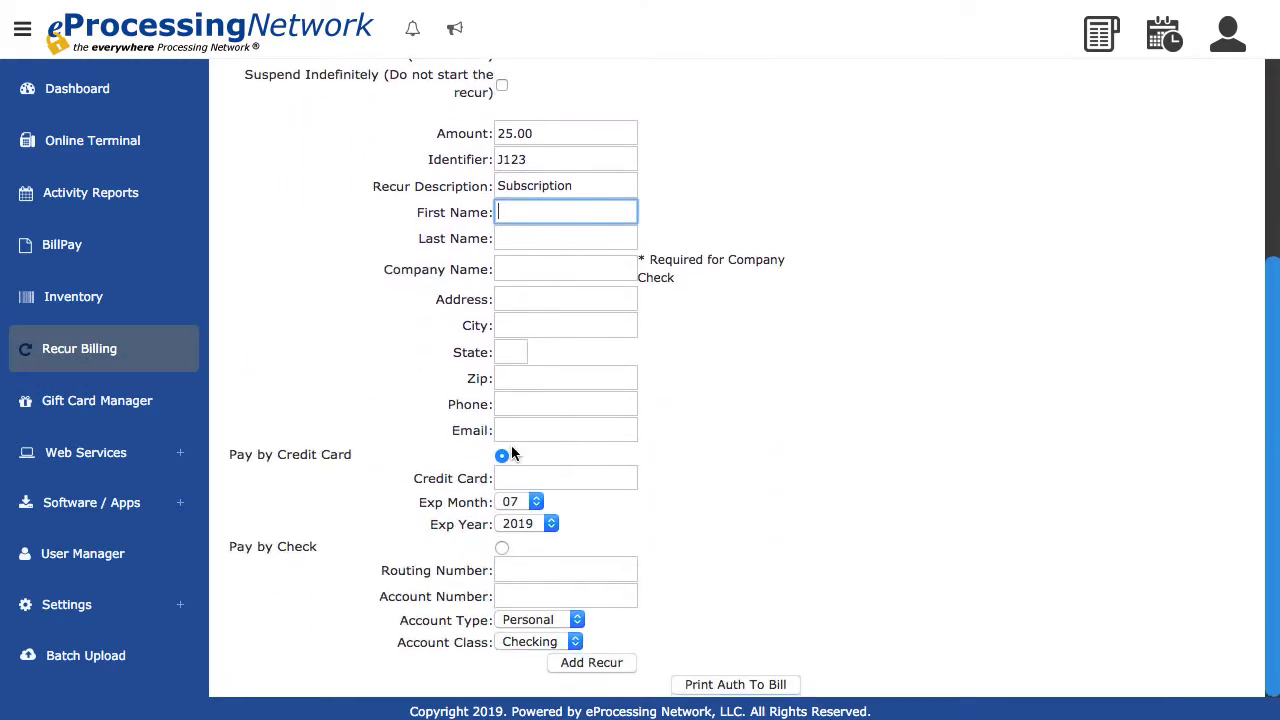
text(J)
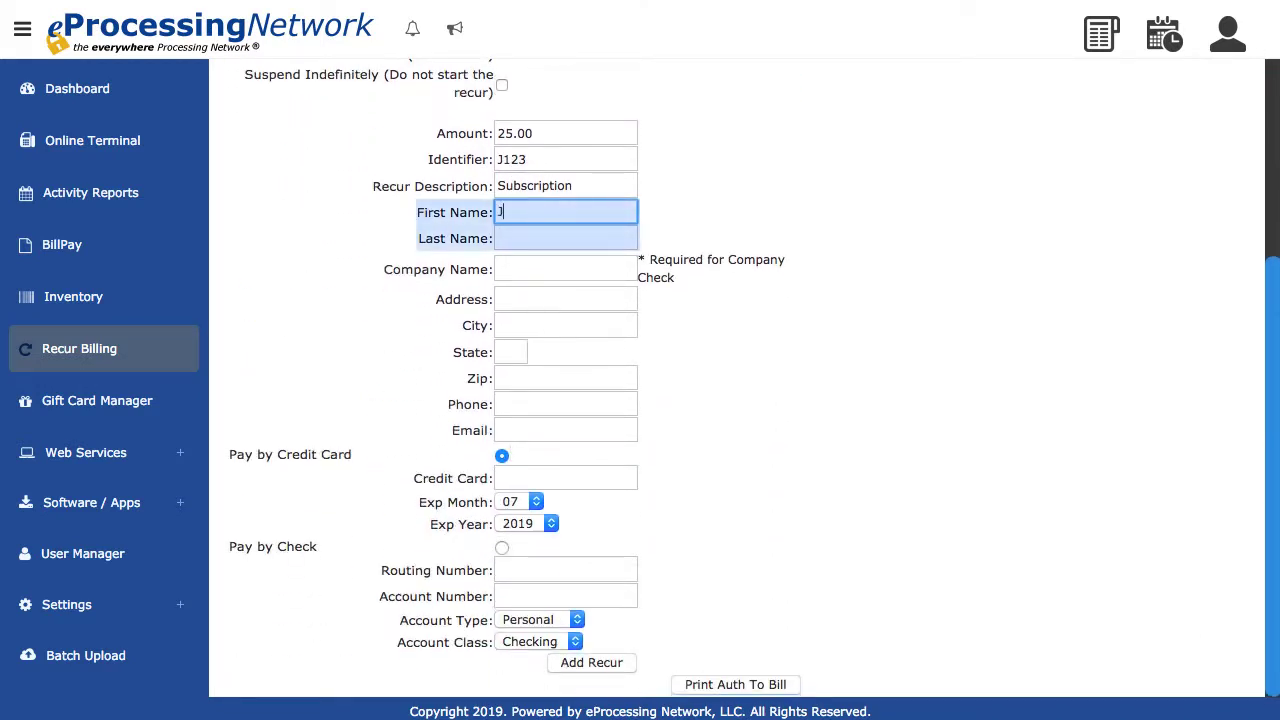
text(ohn)
key(Tab)
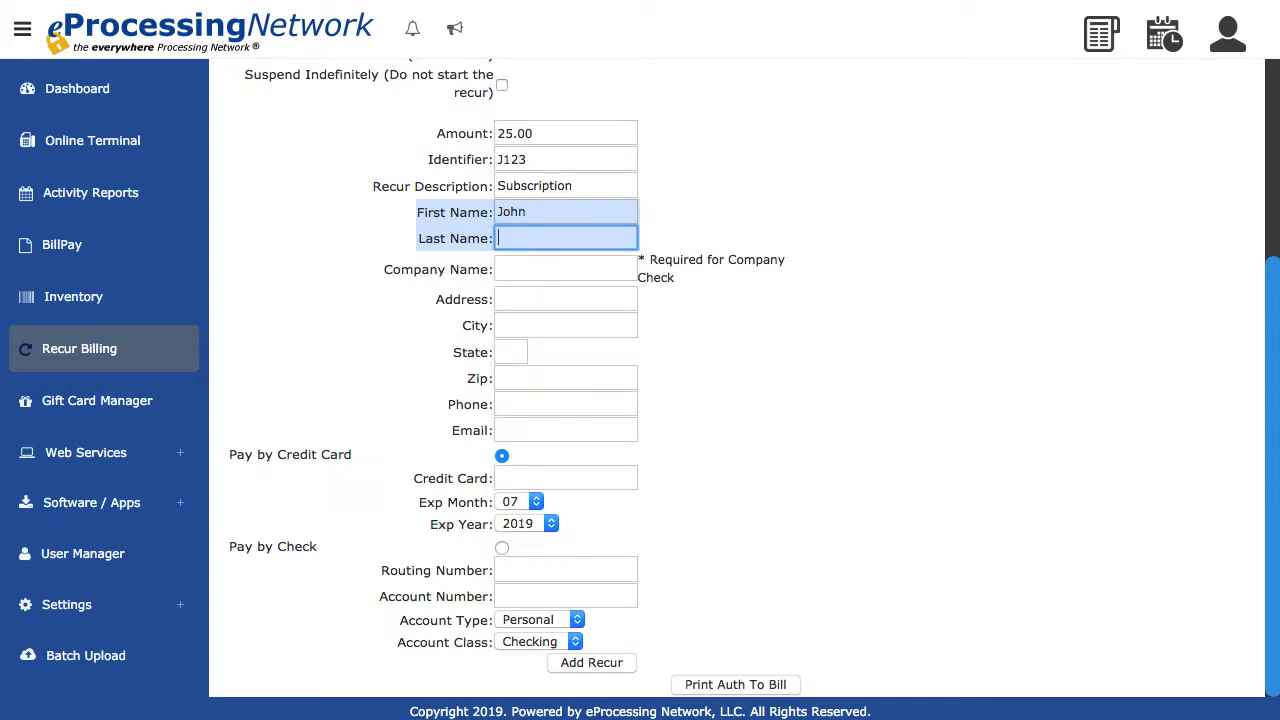
text(Smith)
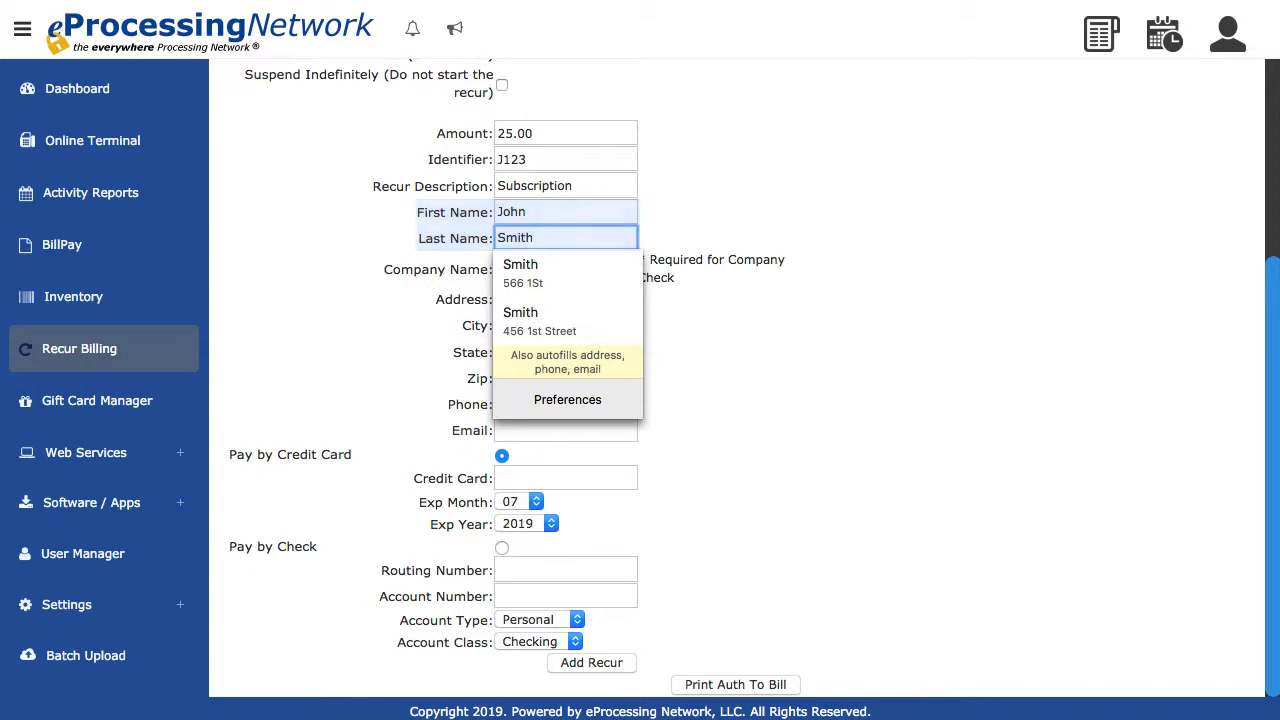
key(Tab)
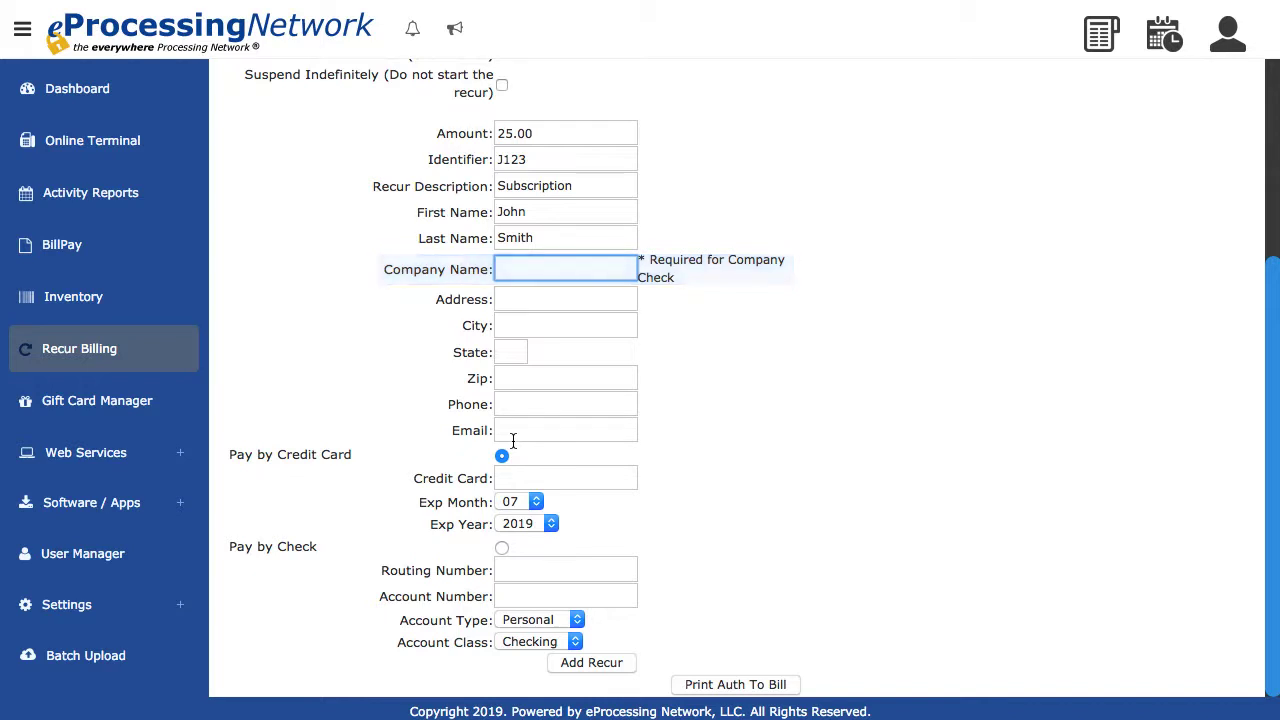
- Fill in the customer's billing street address, city, state and zip code
click(522, 298)
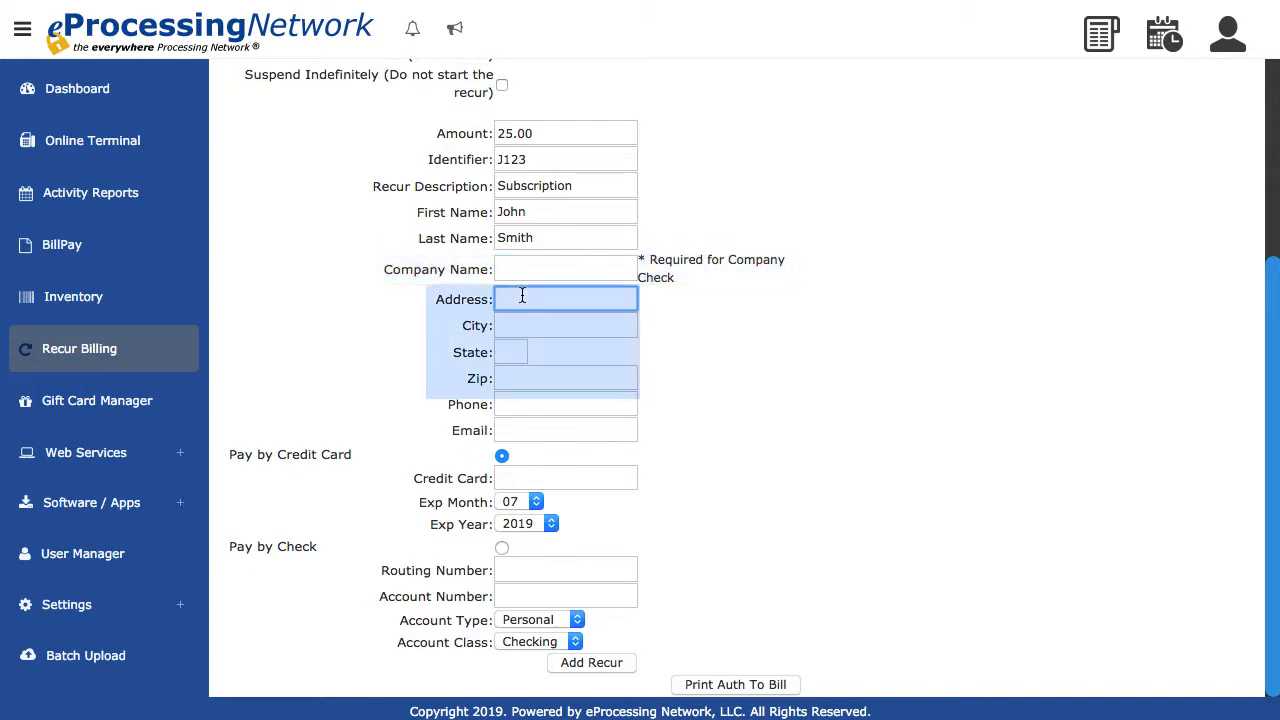
text(123 )
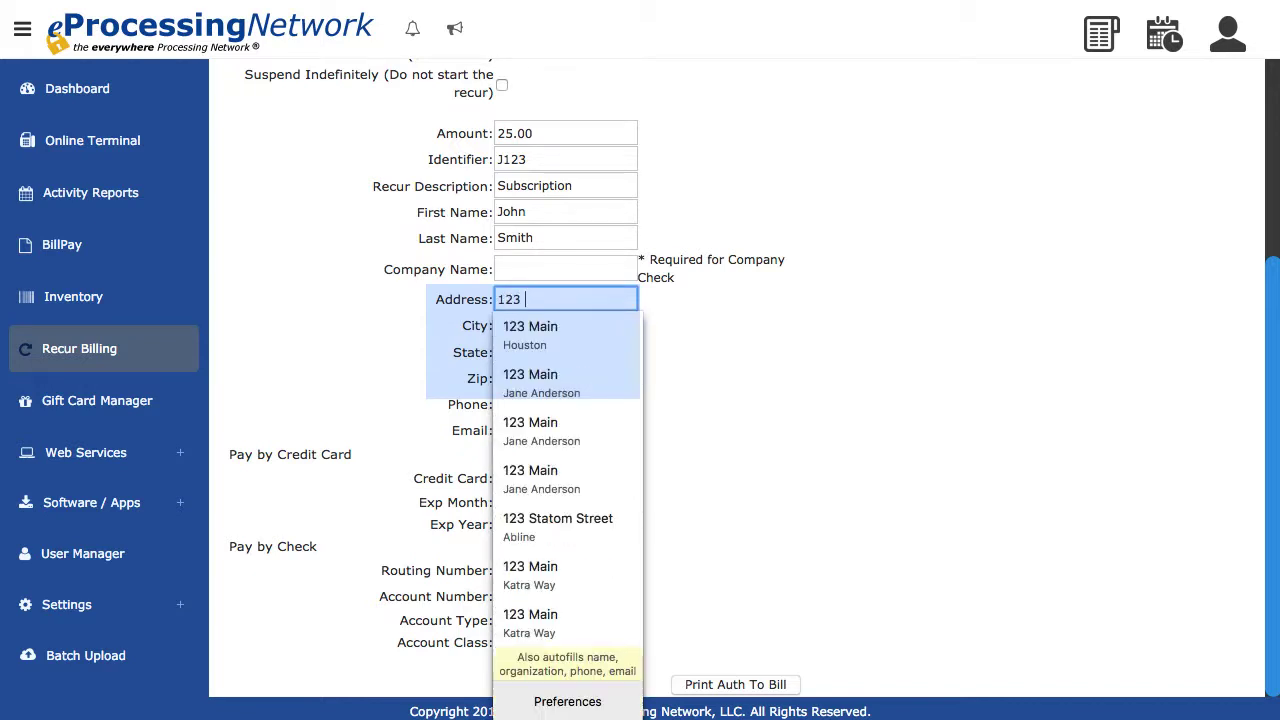
text(Main St)
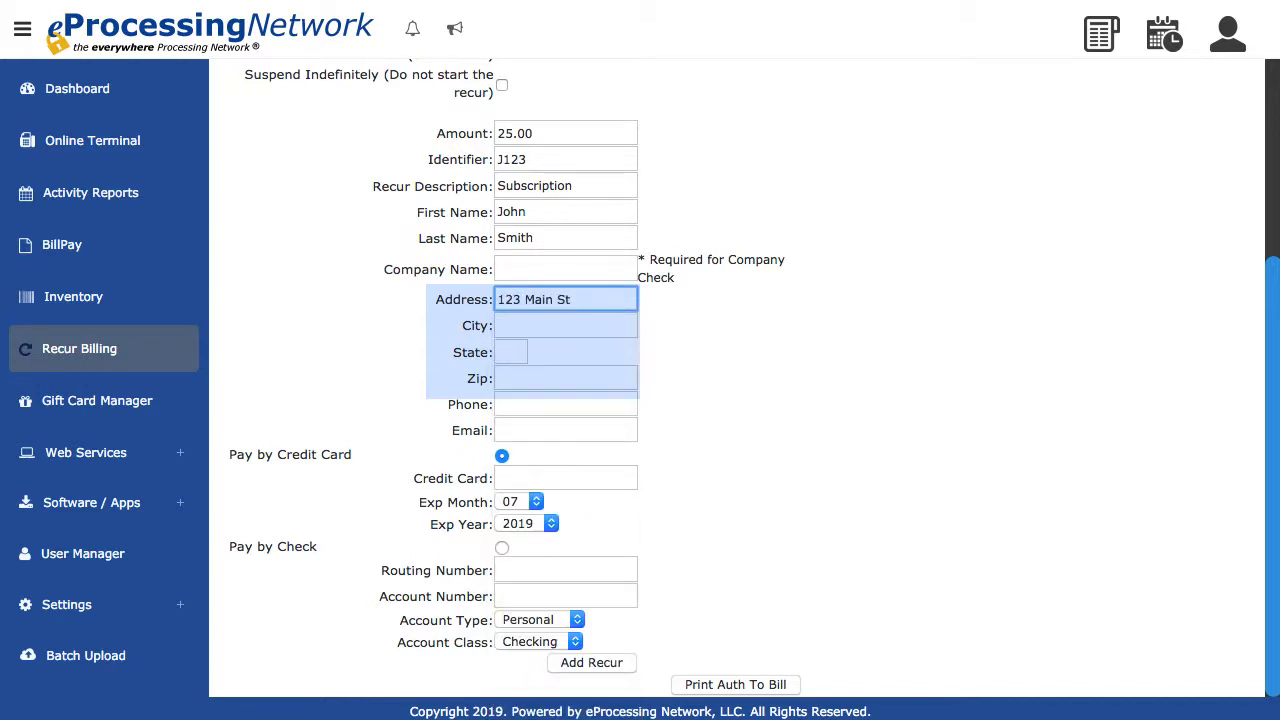
key(Tab)
text(Houston)
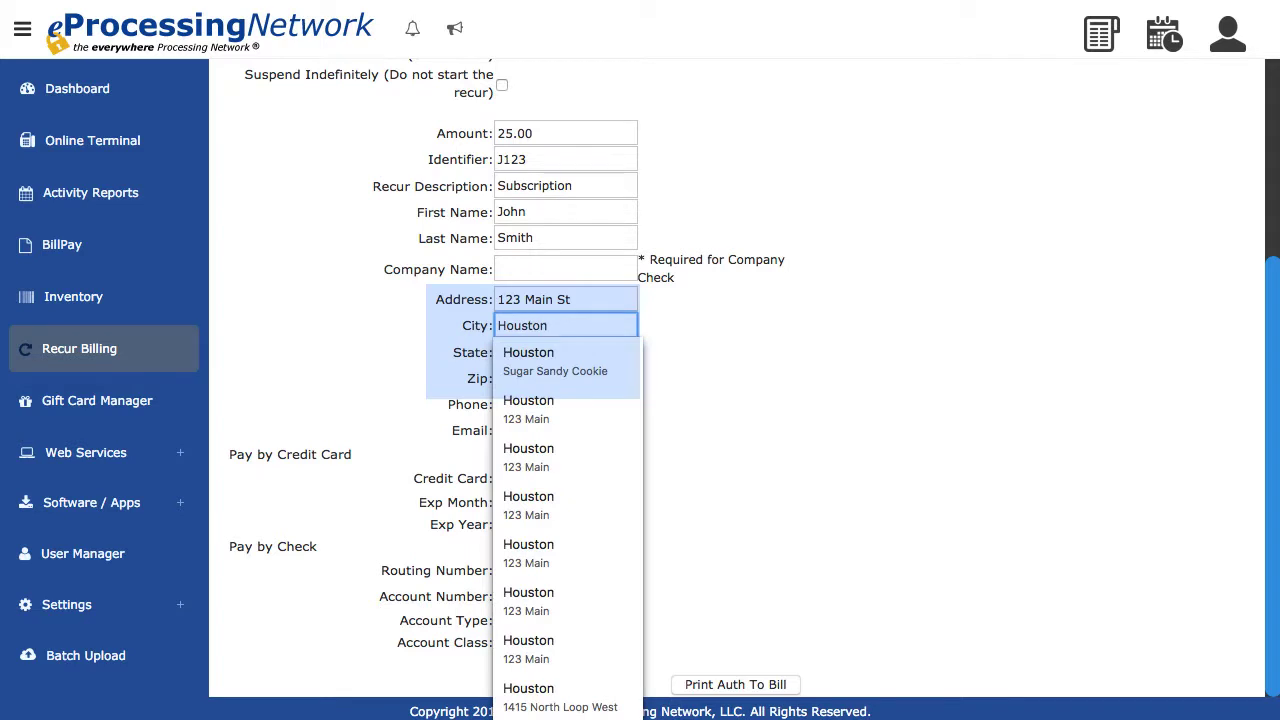
key(Tab)
text(TX)
key(Tab)
text(77008)
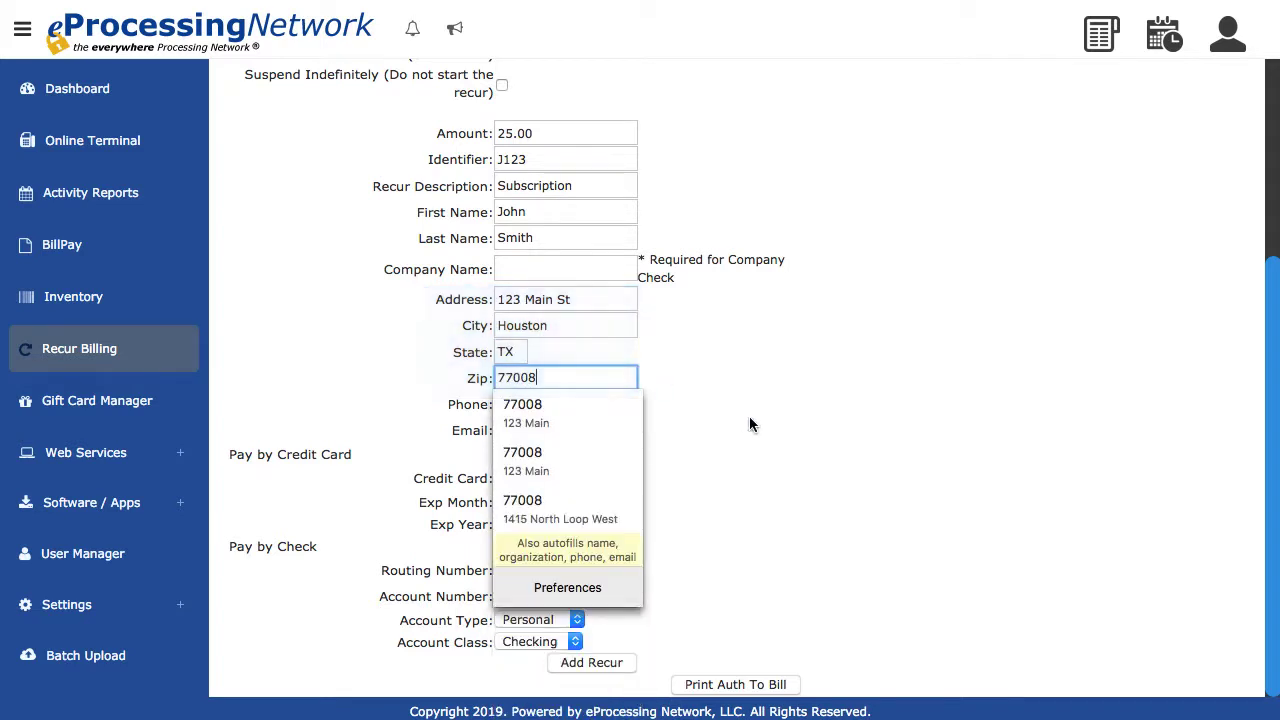
key(Tab)
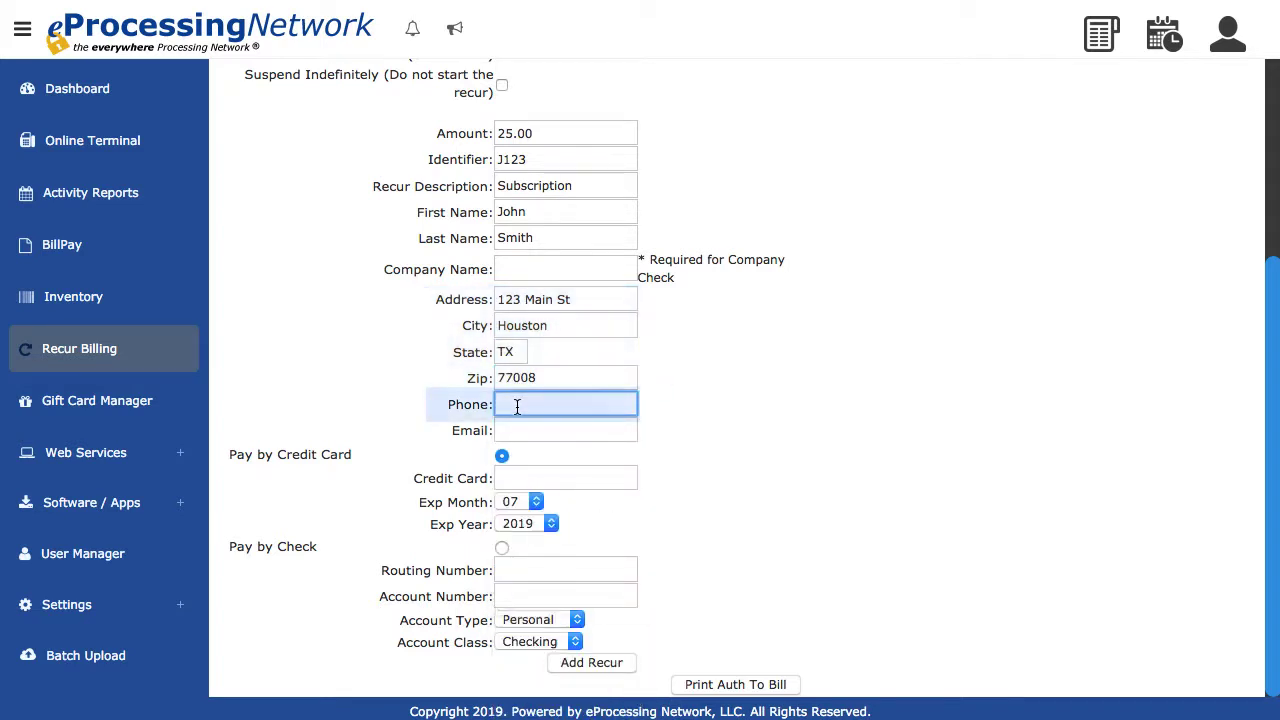
- Enter the customer's phone number and email address
text(713-555-)
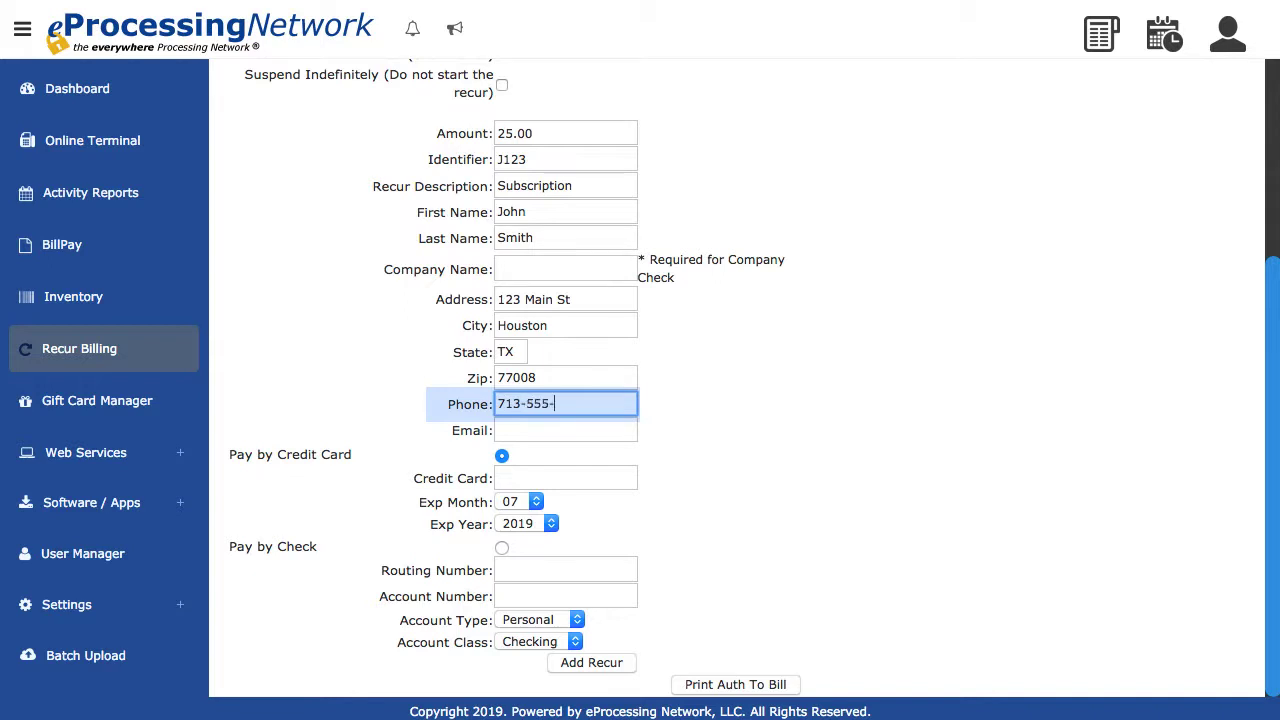
text(8888)
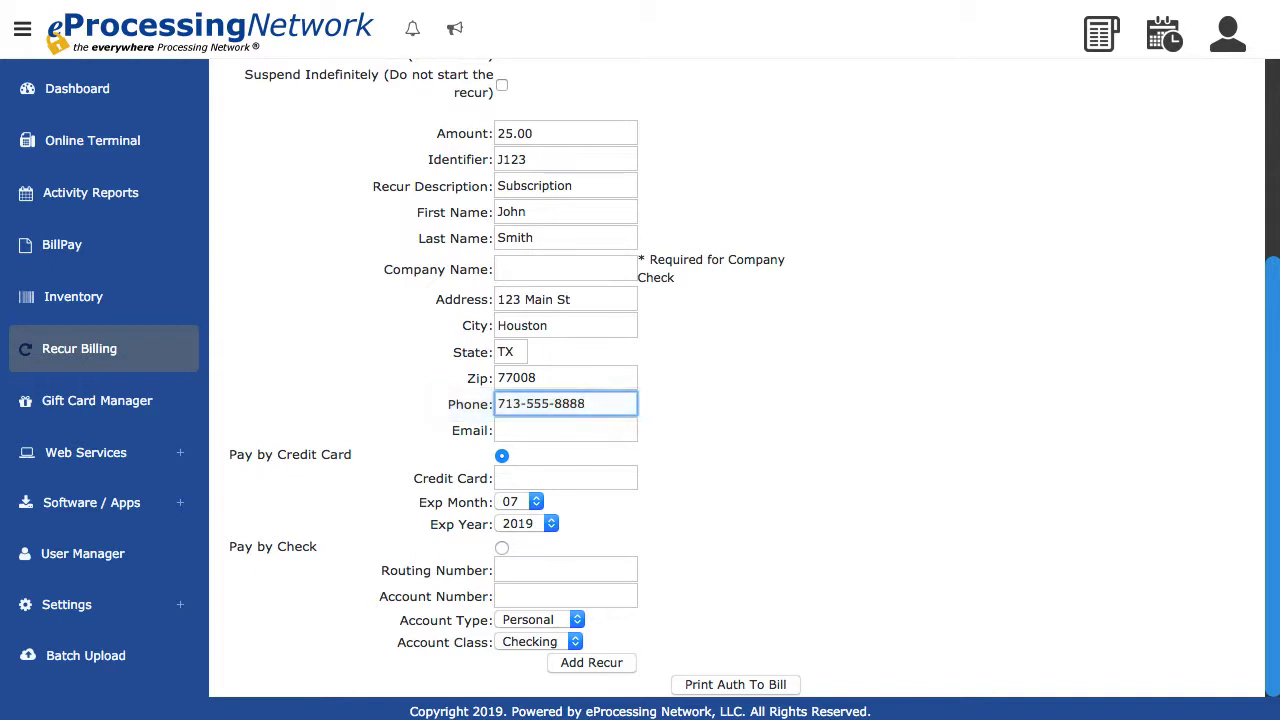
key(Tab)
text(john)
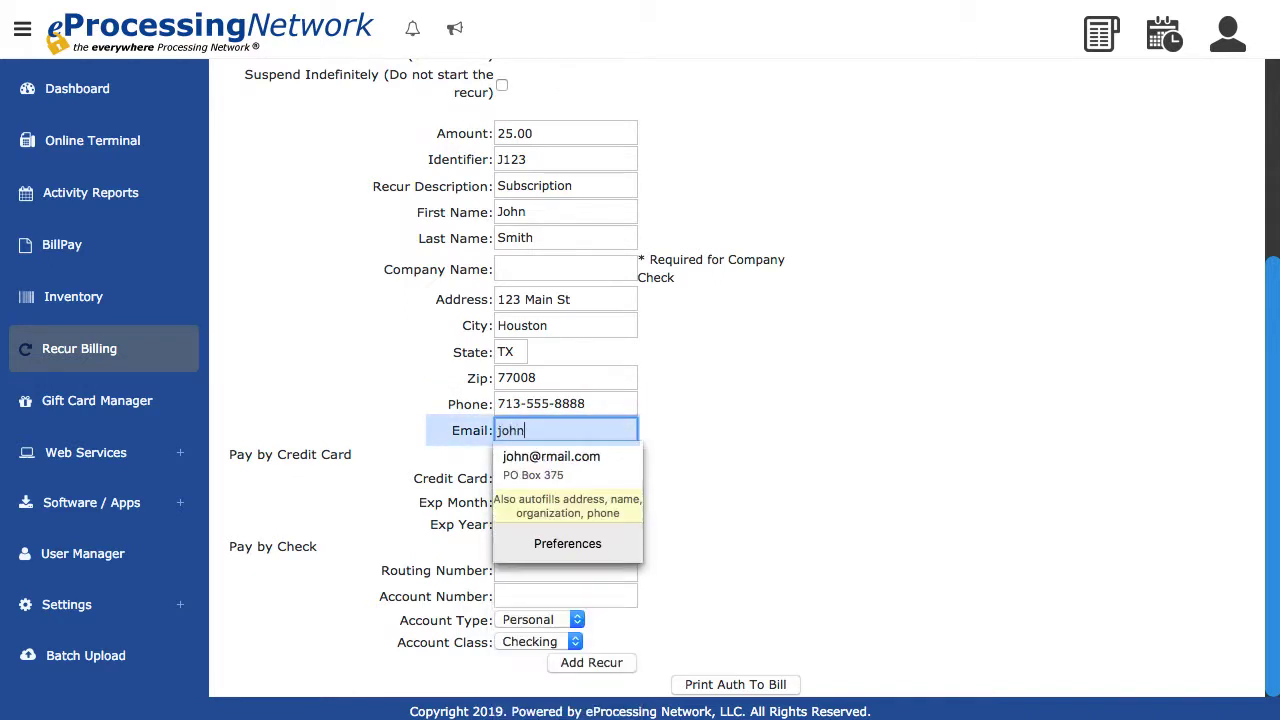
text(@email.com)
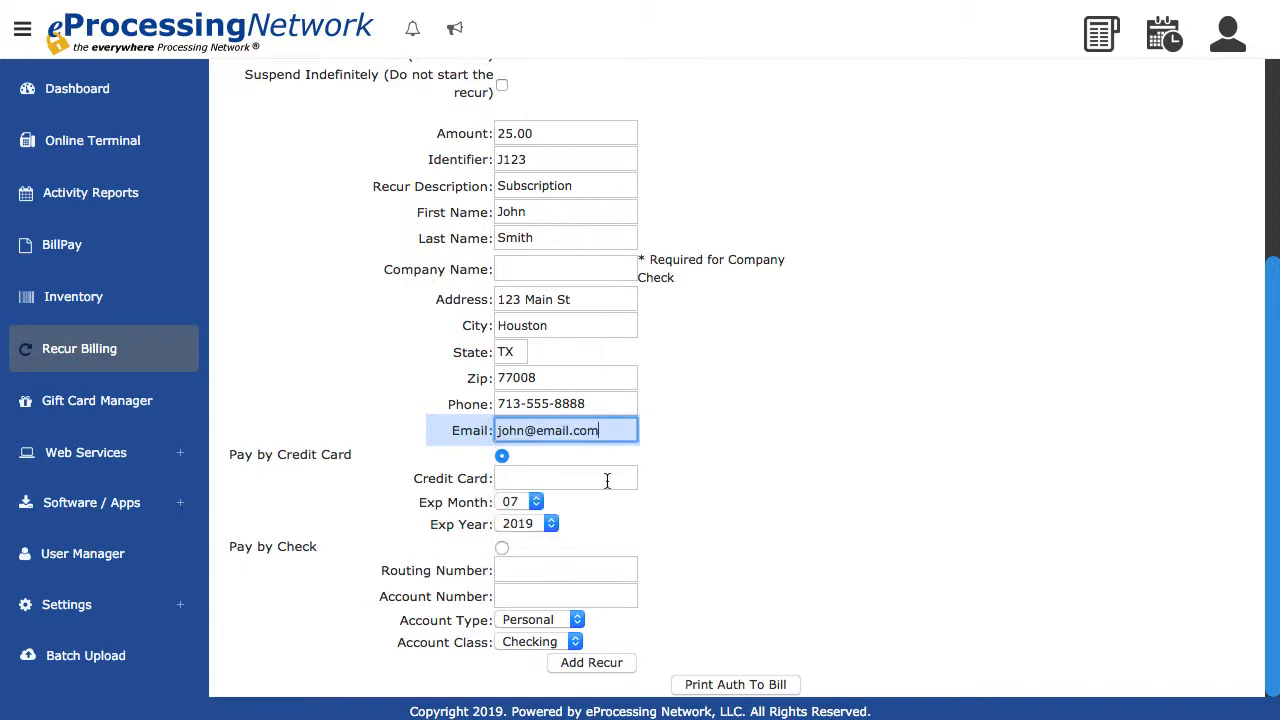
click(711, 475)
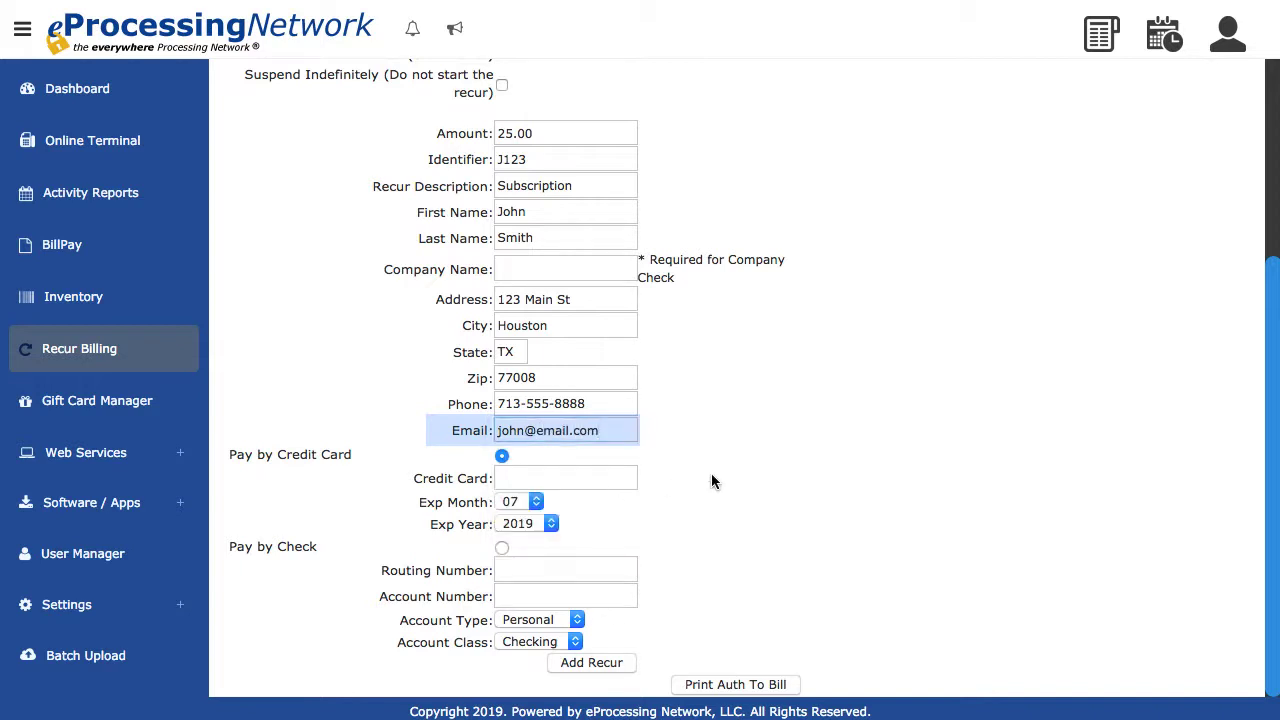
- Enter the credit card number for payment and set the card's expiration year to 2028
click(584, 477)
text(411111)
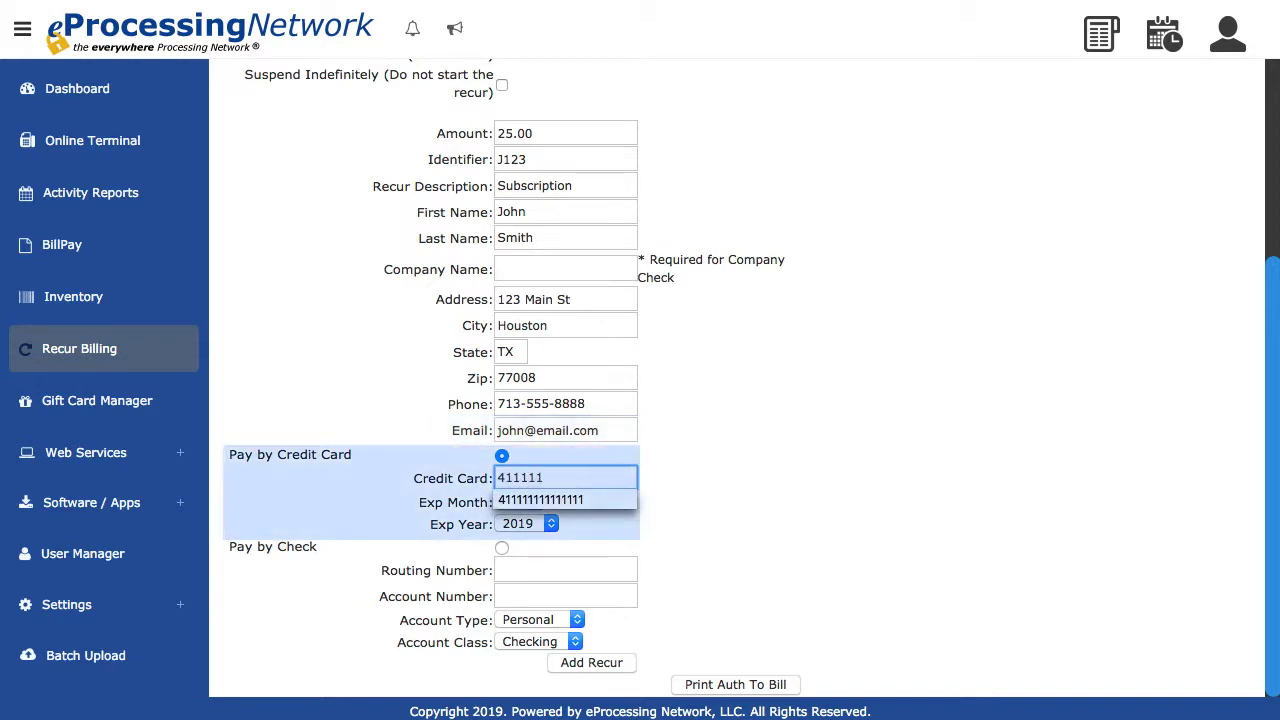
text(1111111111)
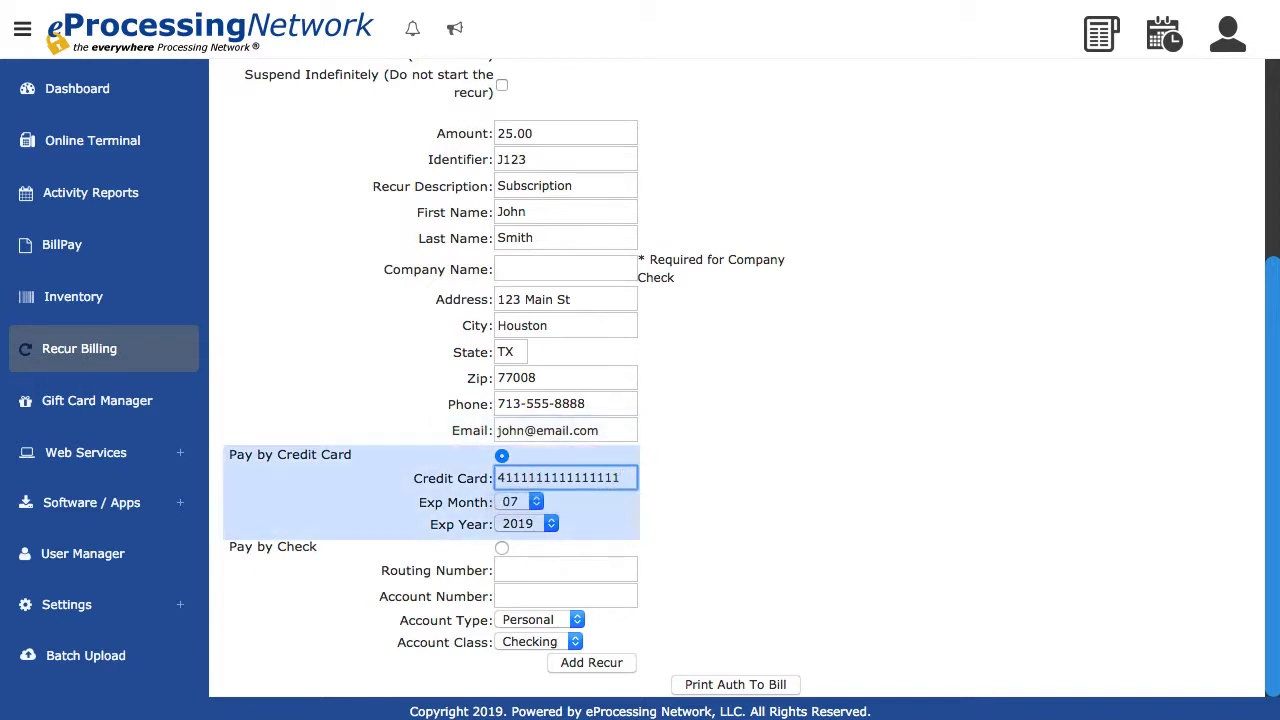
click(552, 525)
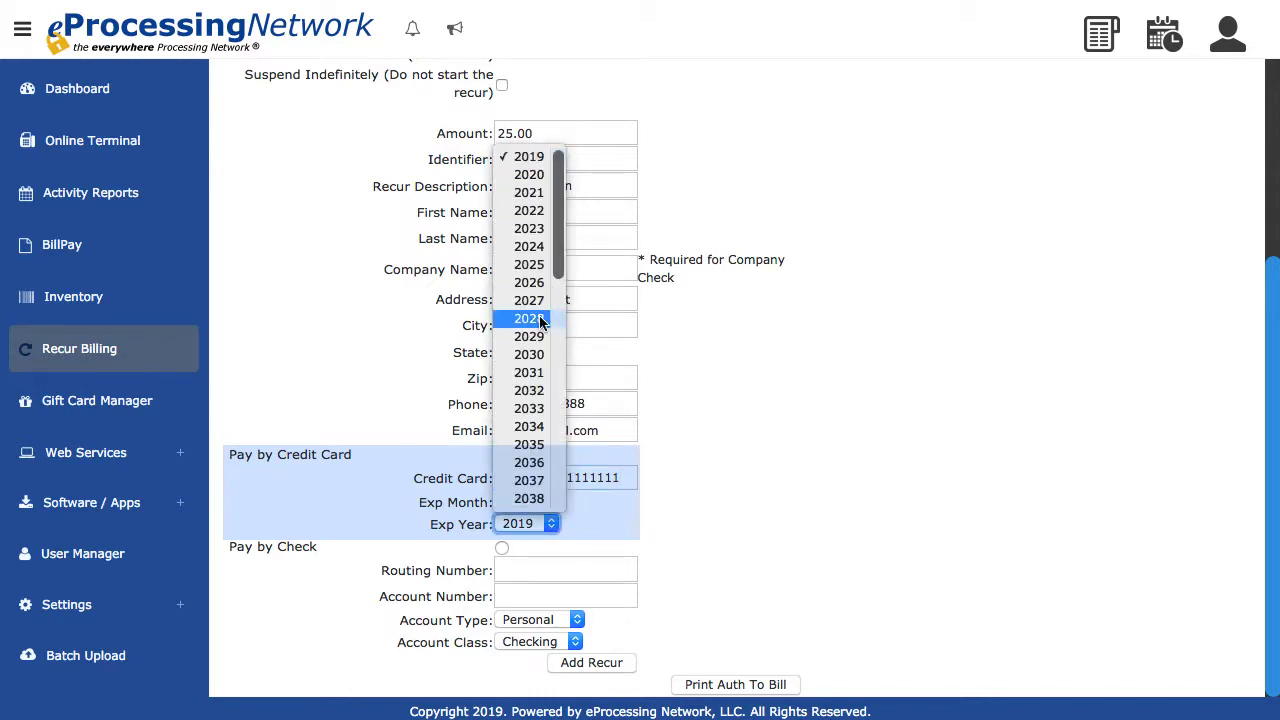
click(539, 316)
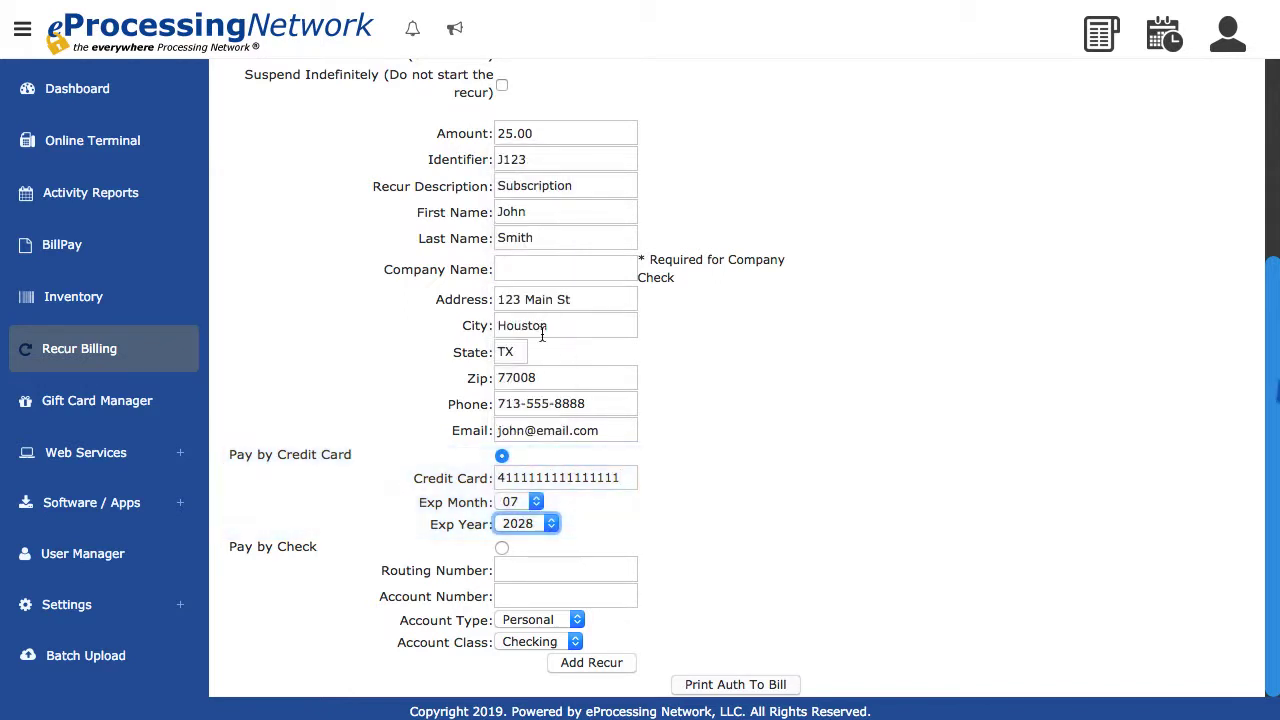
- Preview the printable authorization-to-bill form, cancel the printing and close the form
click(724, 685)
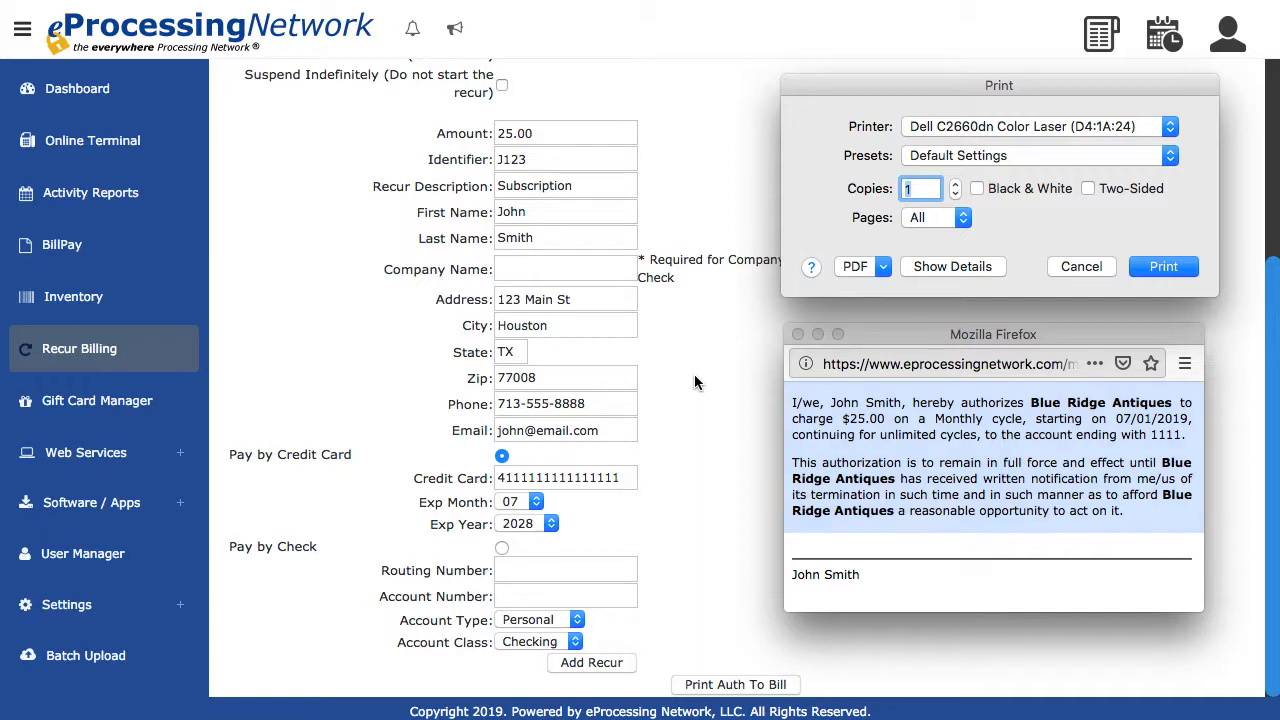
click(1082, 266)
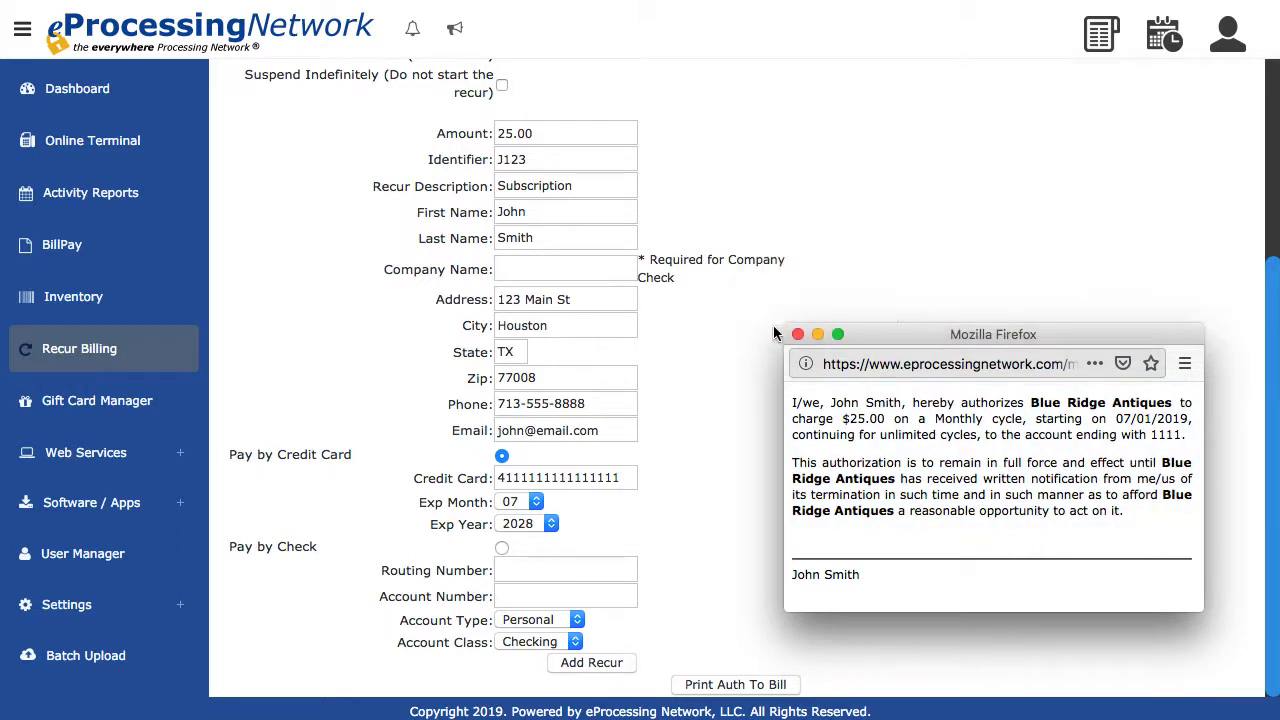
click(797, 334)
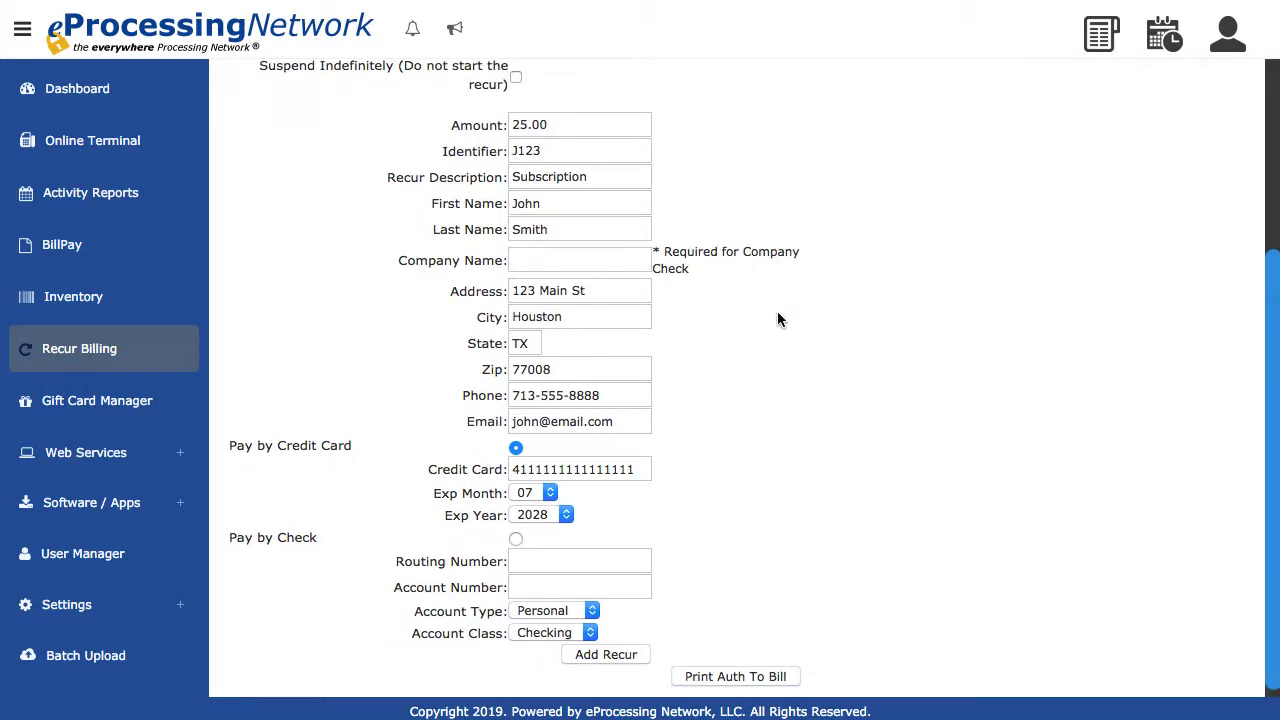
- Submit the completed form to add the recurring transaction
click(608, 656)
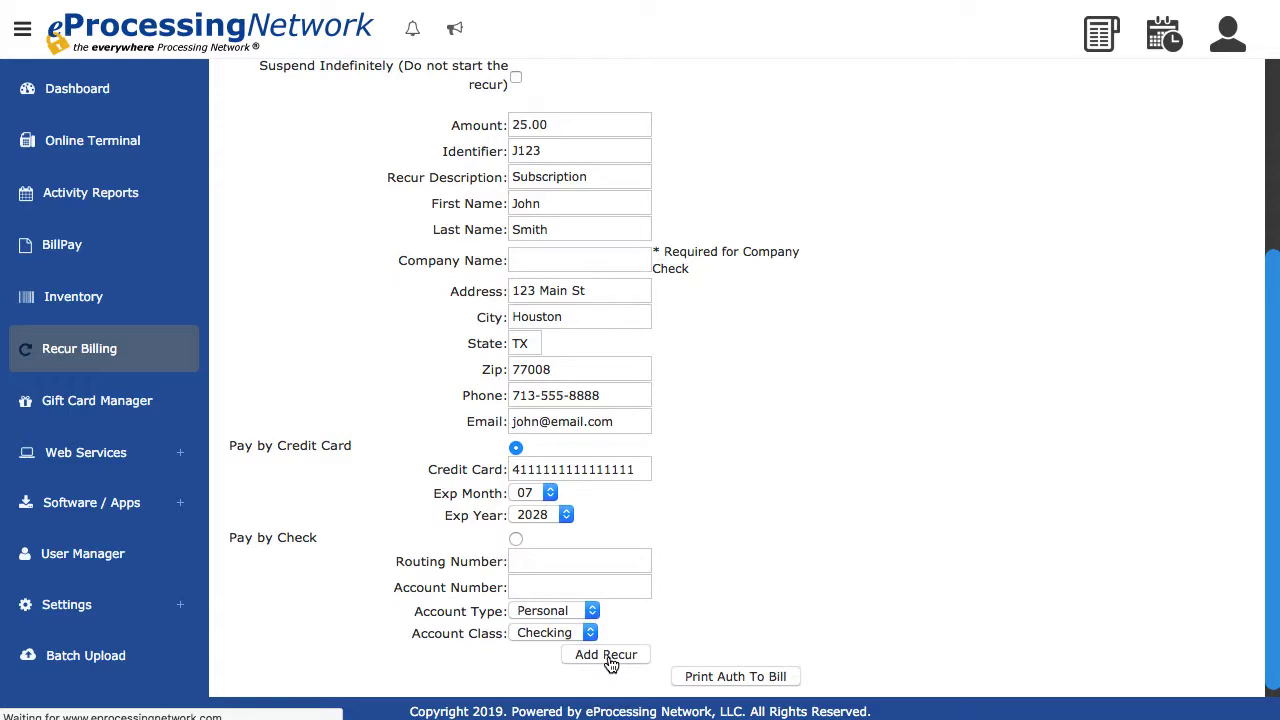